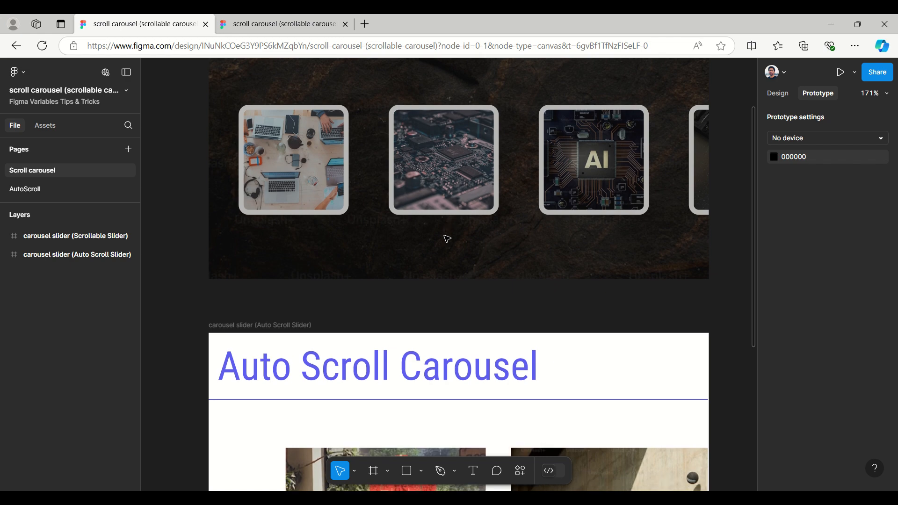
Step: Preview the Scrollable Carousel prototype by swiping its image row both ways, and advance to the Auto Scroll Carousel screen
{"action": "scroll", "coordinate": [447, 239], "scroll_direction": "up", "scroll_amount": 3}
{"action": "scroll", "coordinate": [447, 239], "scroll_direction": "up", "scroll_amount": 2}
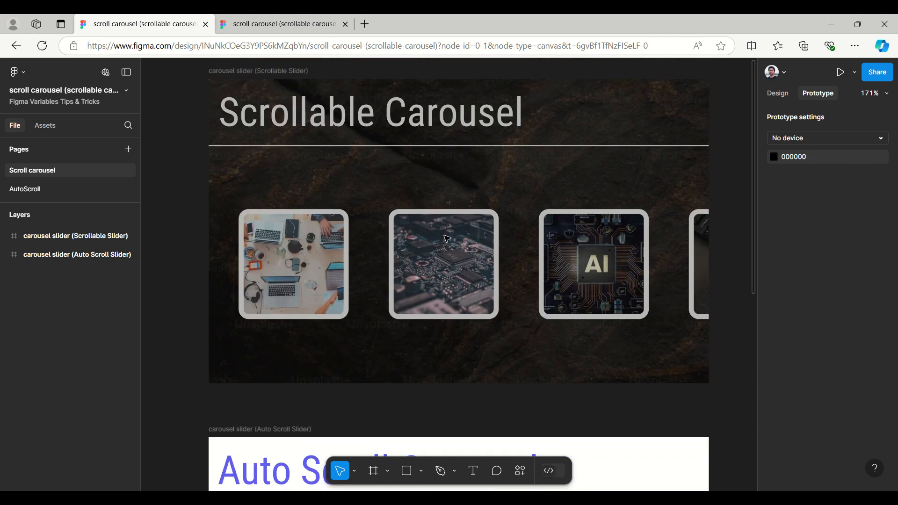
{"action": "left_click", "coordinate": [240, 21]}
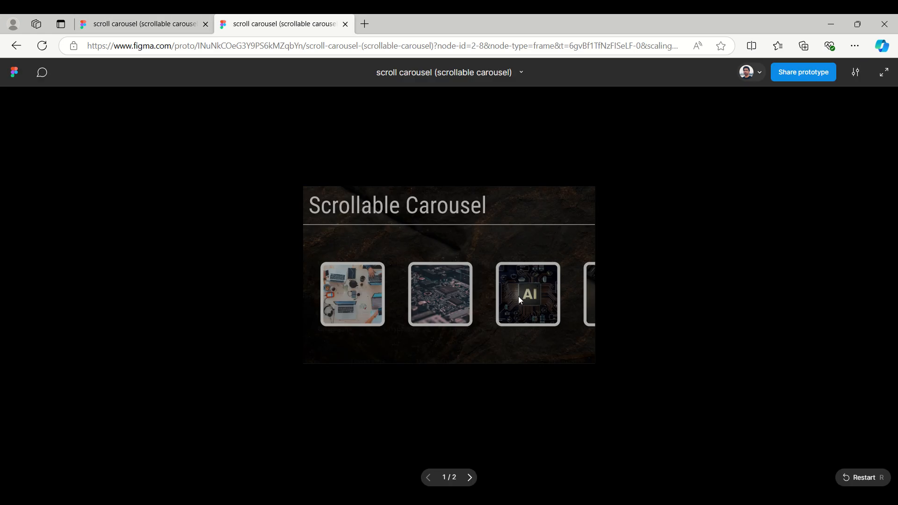
{"action": "left_click_drag", "start_coordinate": [476, 297], "coordinate": [330, 297]}
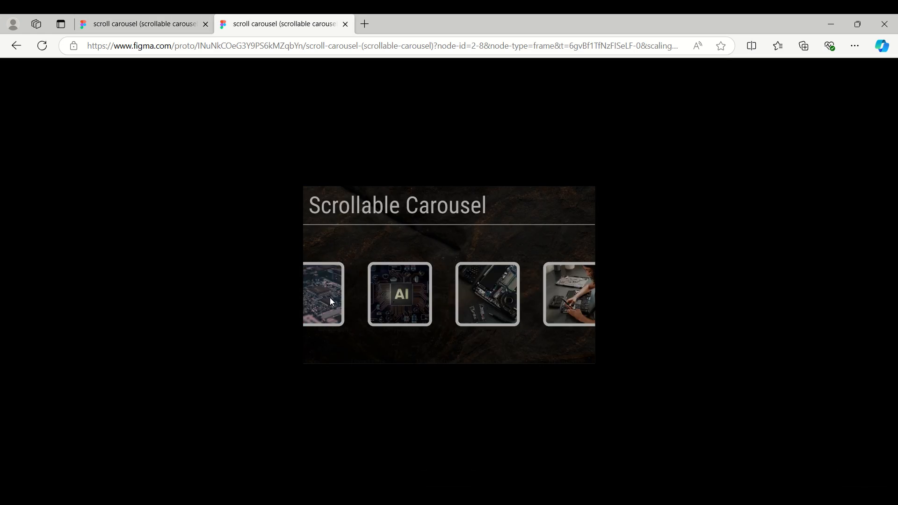
{"action": "mouse_move", "coordinate": [474, 297]}
{"action": "left_mouse_down"}
{"action": "mouse_move", "coordinate": [342, 296]}
{"action": "mouse_move", "coordinate": [473, 297]}
{"action": "left_mouse_up"}
{"action": "left_click_drag", "start_coordinate": [377, 296], "coordinate": [476, 296]}
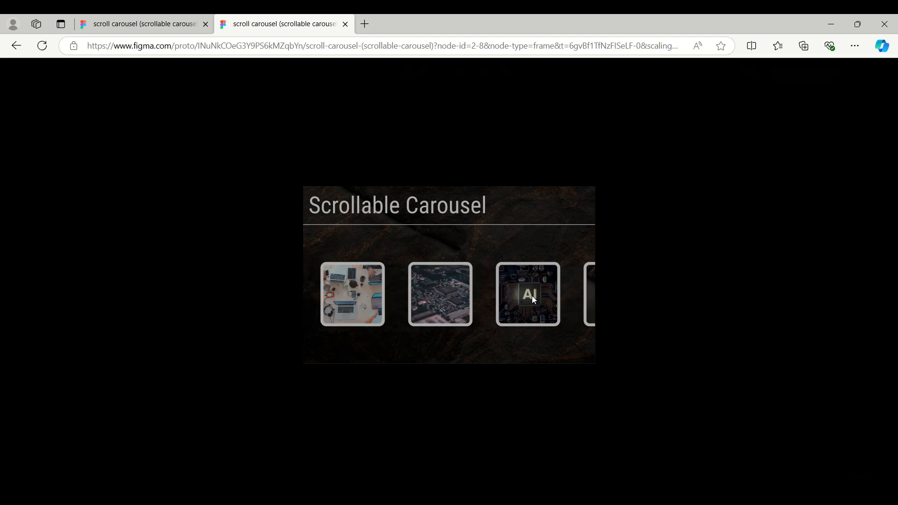
{"action": "left_click_drag", "start_coordinate": [532, 296], "coordinate": [337, 297]}
{"action": "left_click_drag", "start_coordinate": [513, 296], "coordinate": [615, 292]}
{"action": "left_click_drag", "start_coordinate": [363, 303], "coordinate": [522, 304]}
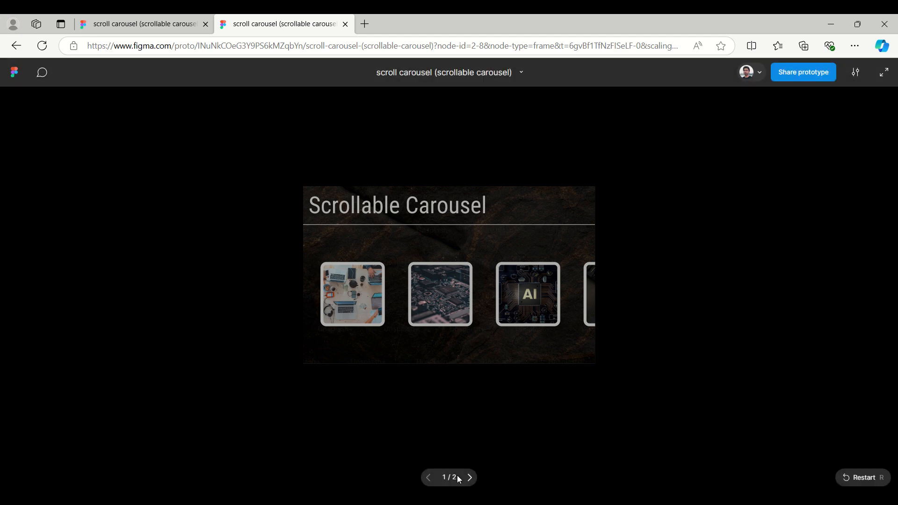
{"action": "left_click", "coordinate": [470, 477]}
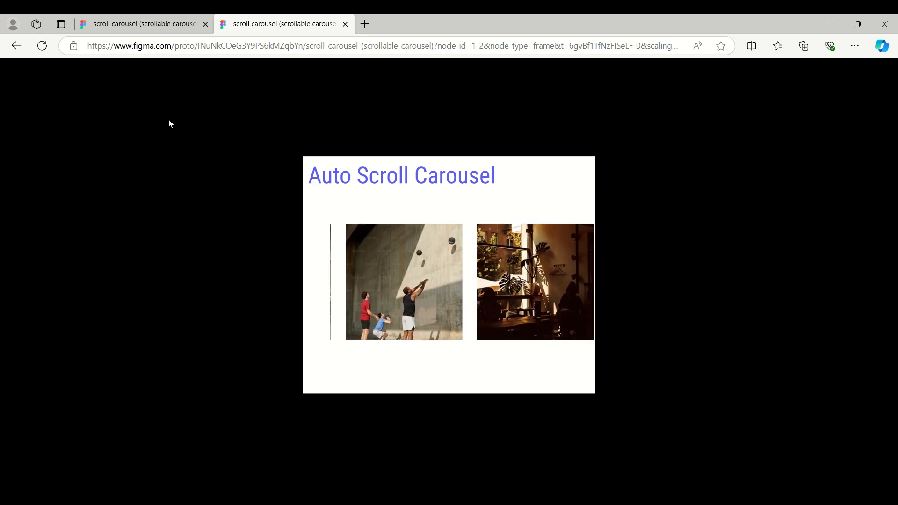
Step: Return to the design file's AutoScroll page and inspect the Default variant's image row and its delay interaction settings
{"action": "left_click", "coordinate": [143, 25]}
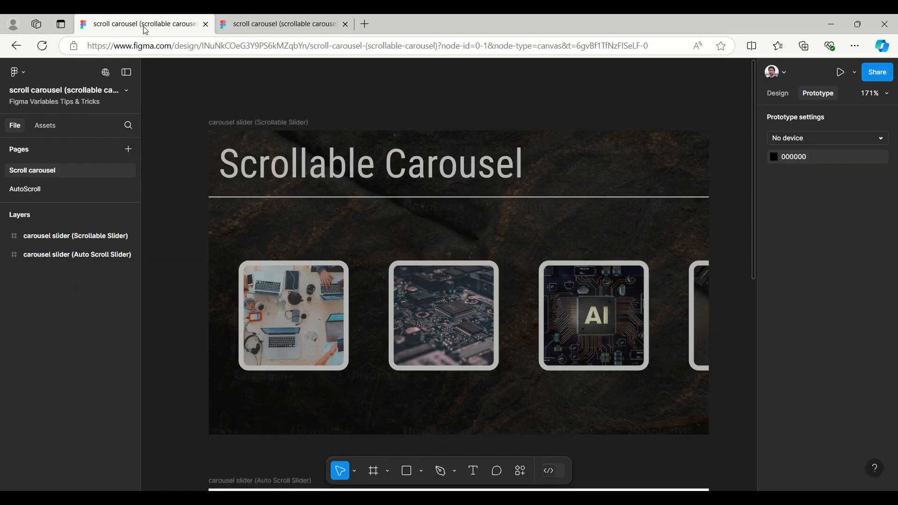
{"action": "left_click", "coordinate": [12, 190]}
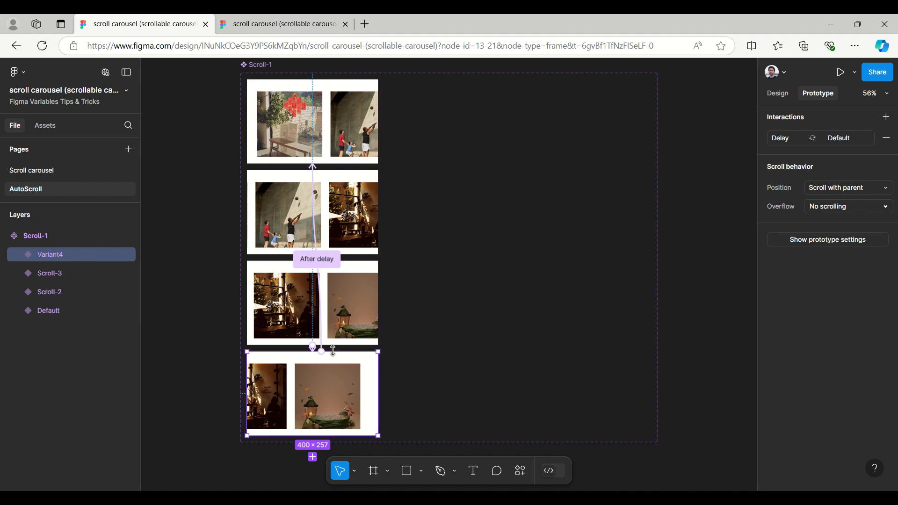
{"action": "left_click", "coordinate": [299, 136]}
{"action": "double_click", "coordinate": [299, 136]}
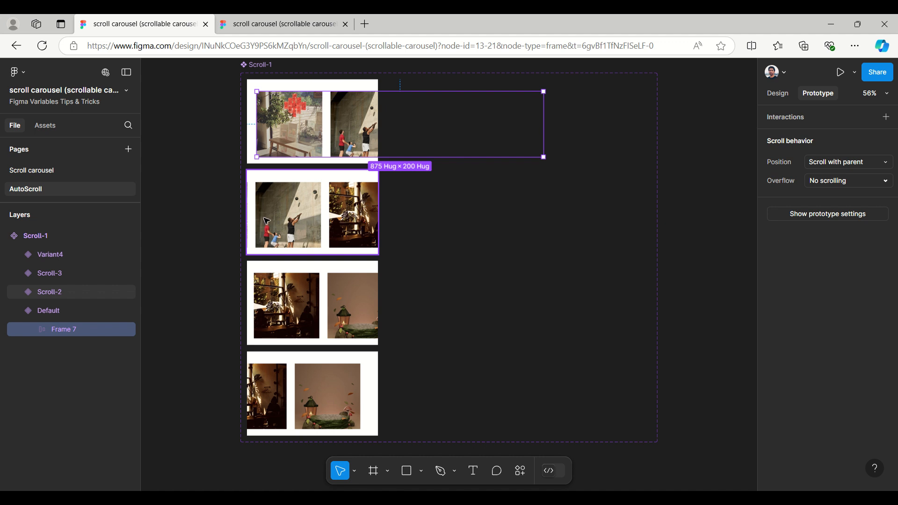
{"action": "left_click", "coordinate": [273, 80]}
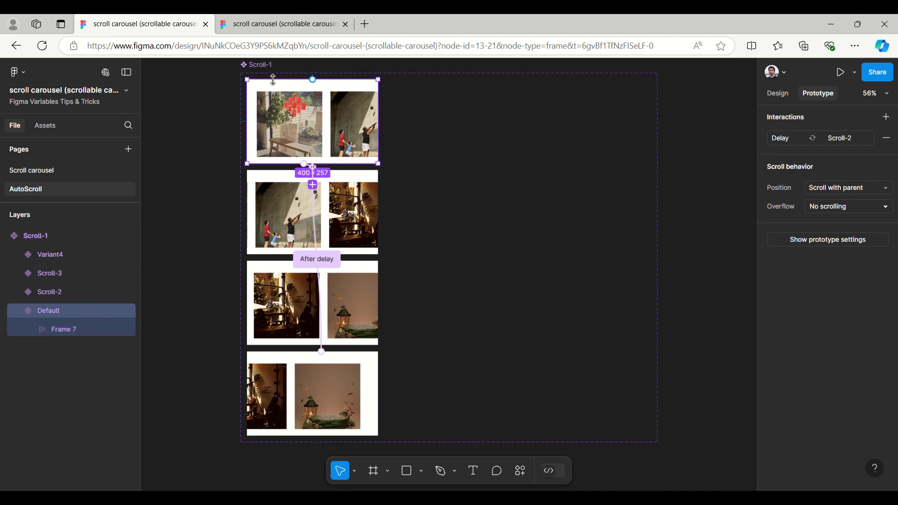
{"action": "left_click", "coordinate": [775, 137]}
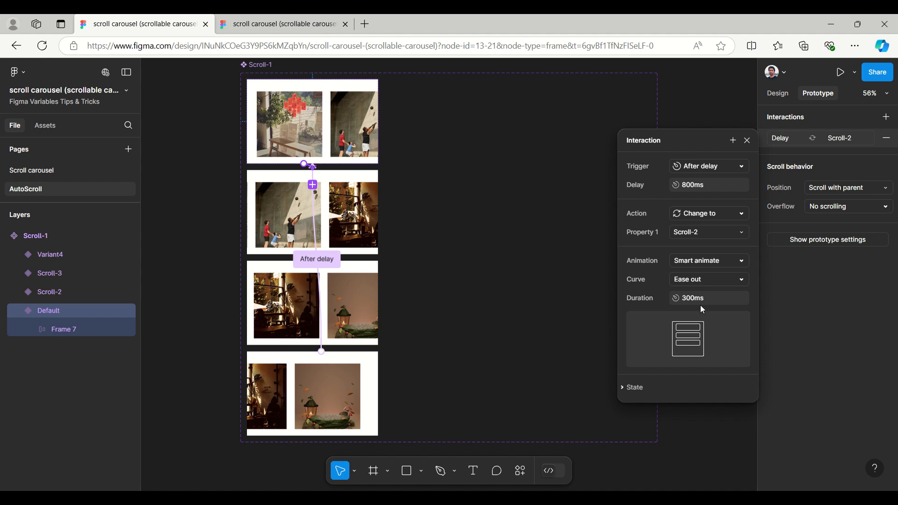
{"action": "left_click", "coordinate": [748, 141]}
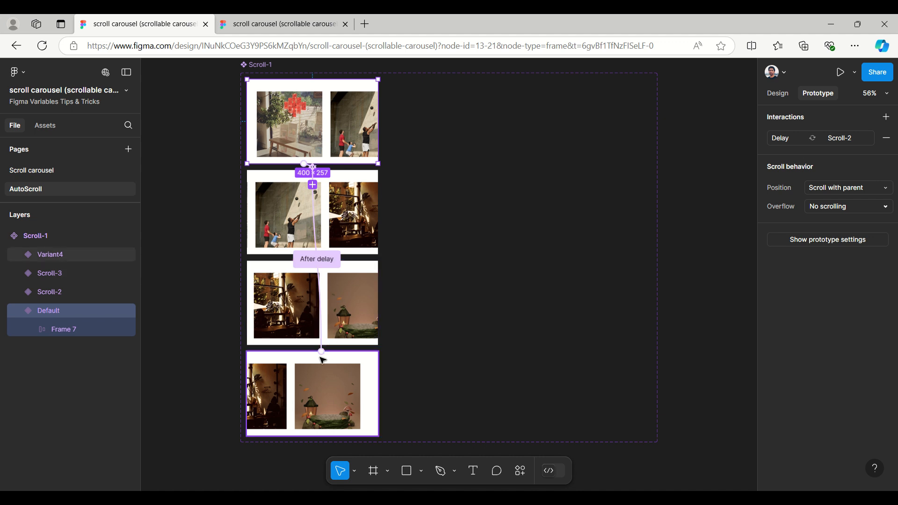
Step: Inspect the delay interaction settings that lead from Variant4 back to the Default variant
{"action": "left_click", "coordinate": [321, 362]}
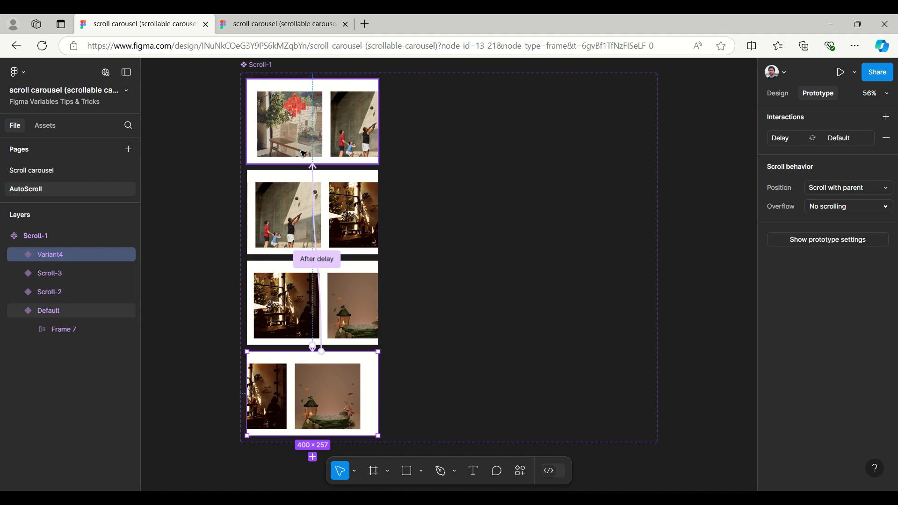
{"action": "left_click", "coordinate": [774, 139]}
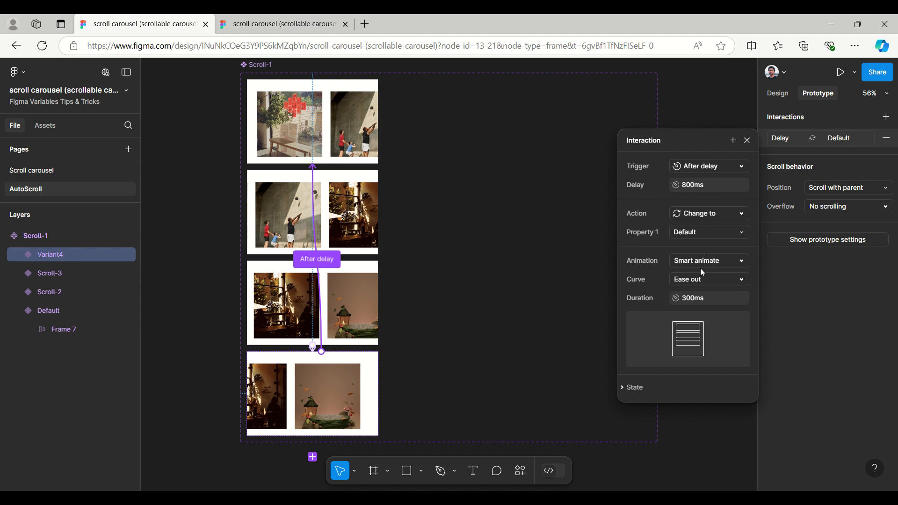
{"action": "left_click", "coordinate": [748, 141]}
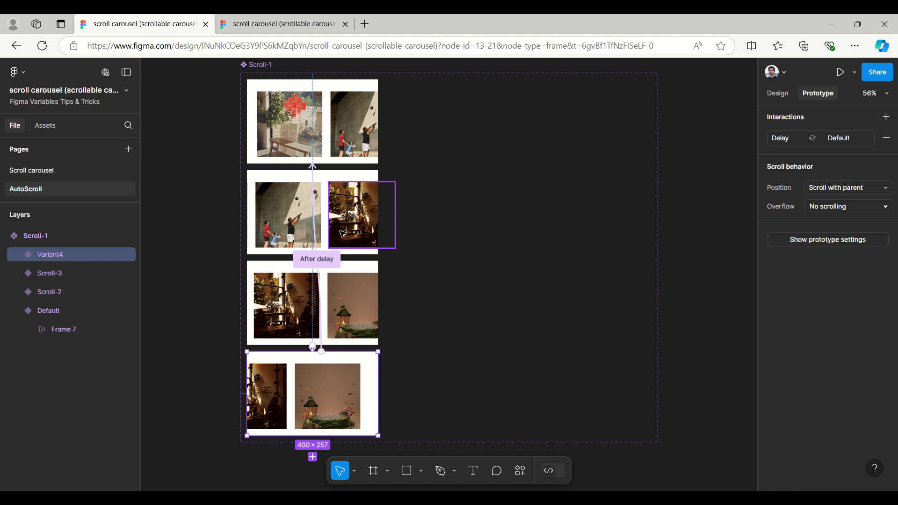
{"action": "scroll", "coordinate": [276, 221], "scroll_direction": "down", "scroll_amount": 1}
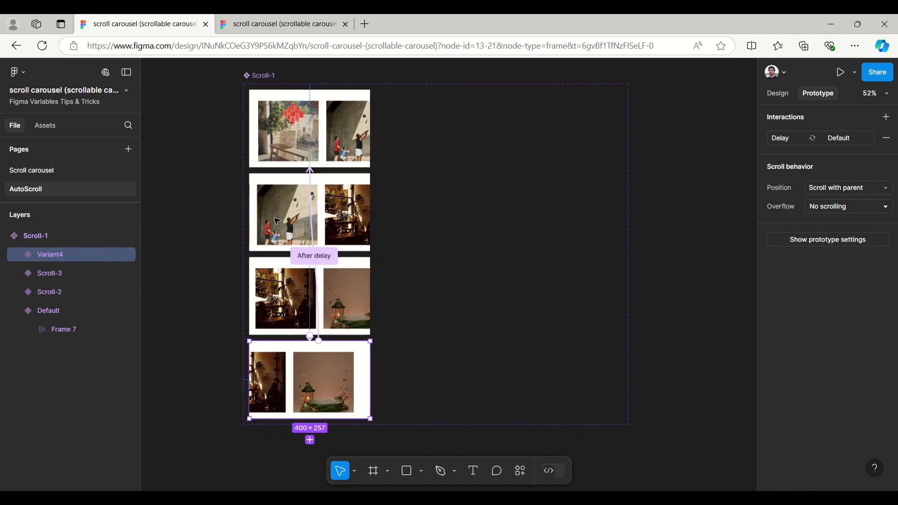
{"action": "scroll", "coordinate": [276, 221], "scroll_direction": "down", "scroll_amount": 3}
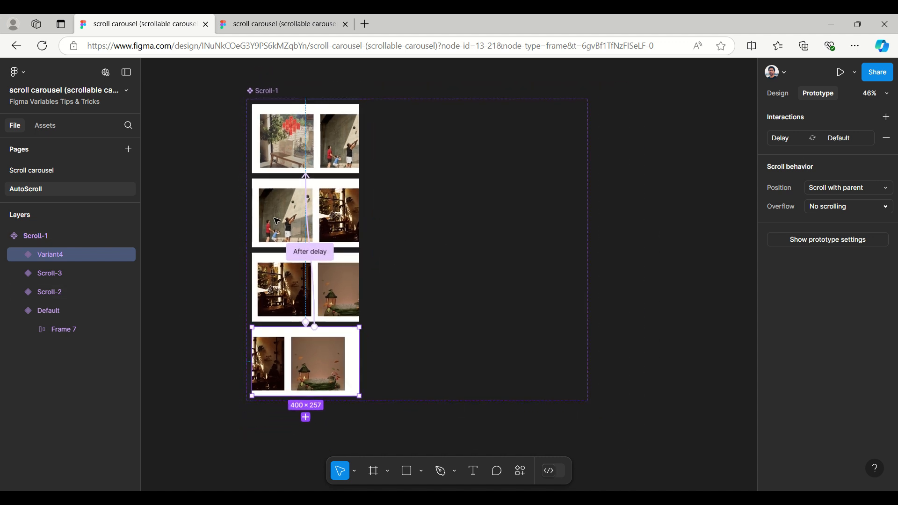
Step: On the Scroll carousel page, examine the design properties of the Scrollable Slider's image frames and Frame 8
{"action": "left_click", "coordinate": [35, 170]}
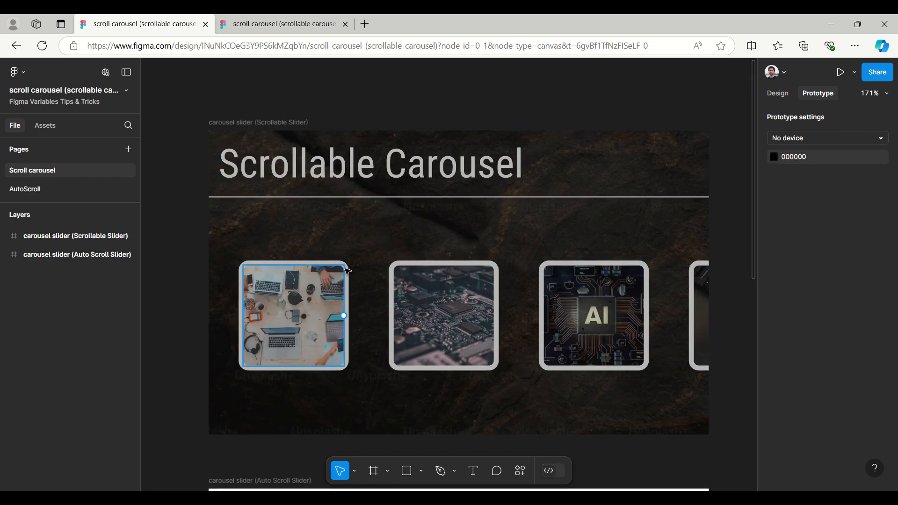
{"action": "scroll", "coordinate": [199, 210], "scroll_direction": "down", "scroll_amount": 2}
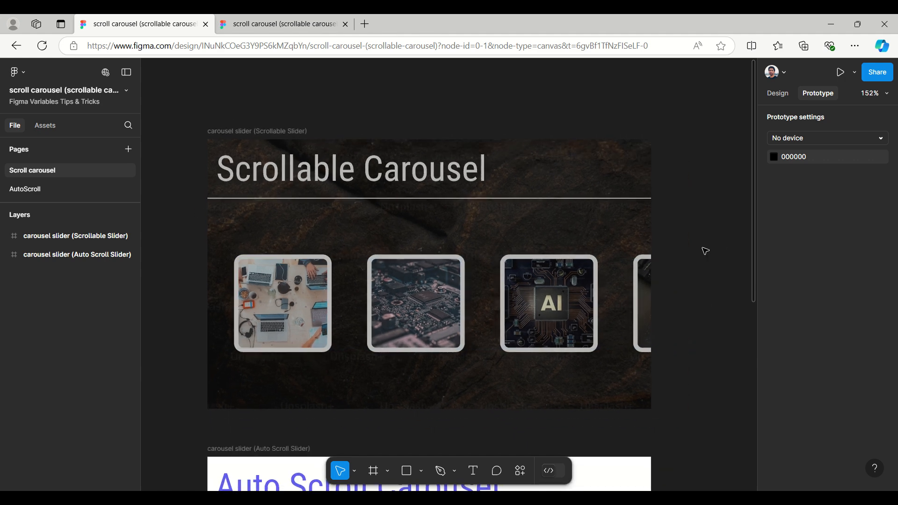
{"action": "left_click", "coordinate": [778, 93]}
{"action": "left_click", "coordinate": [613, 278]}
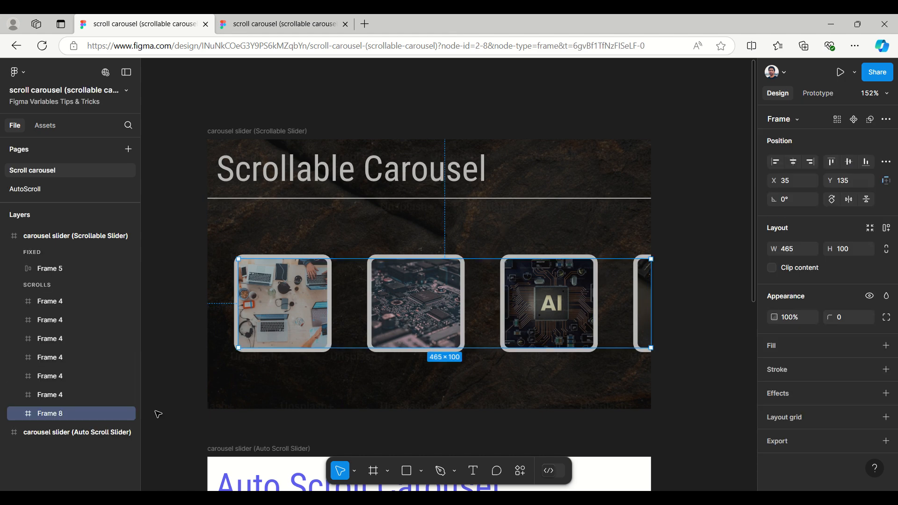
{"action": "left_click", "coordinate": [47, 394]}
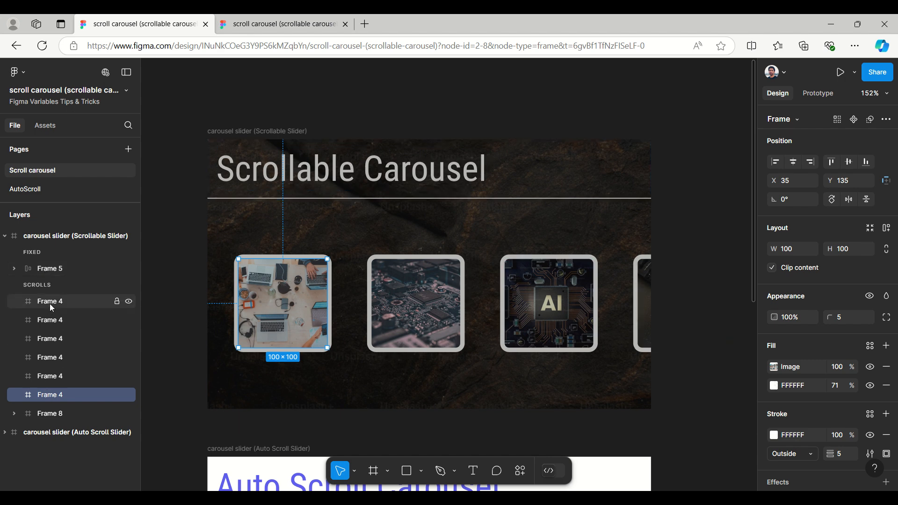
{"action": "left_click", "coordinate": [43, 414]}
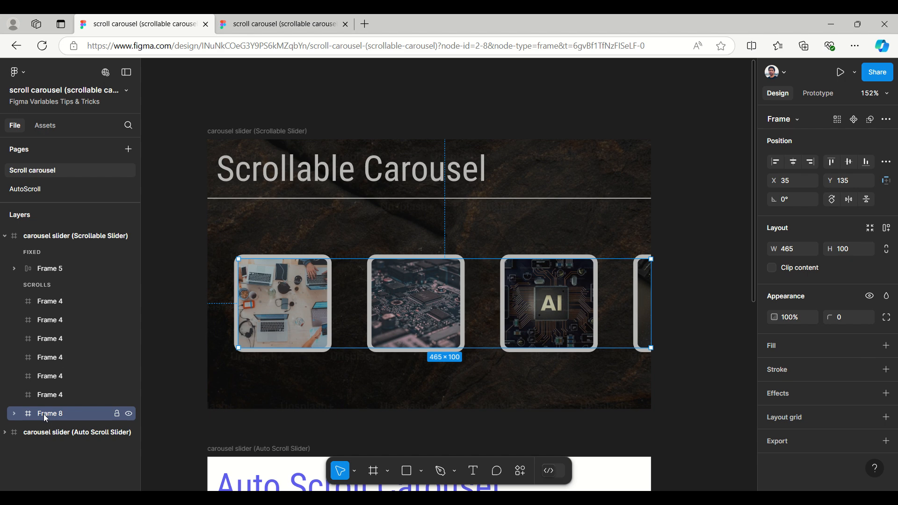
Step: Check the prototype scroll behavior of the Scrollable Slider frame and of its title header, Frame 5
{"action": "left_click", "coordinate": [61, 237]}
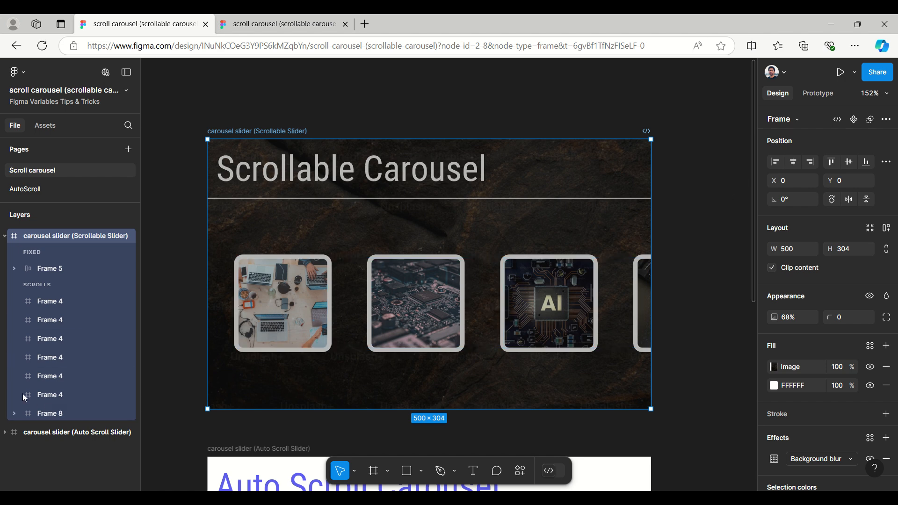
{"action": "left_click", "coordinate": [818, 93]}
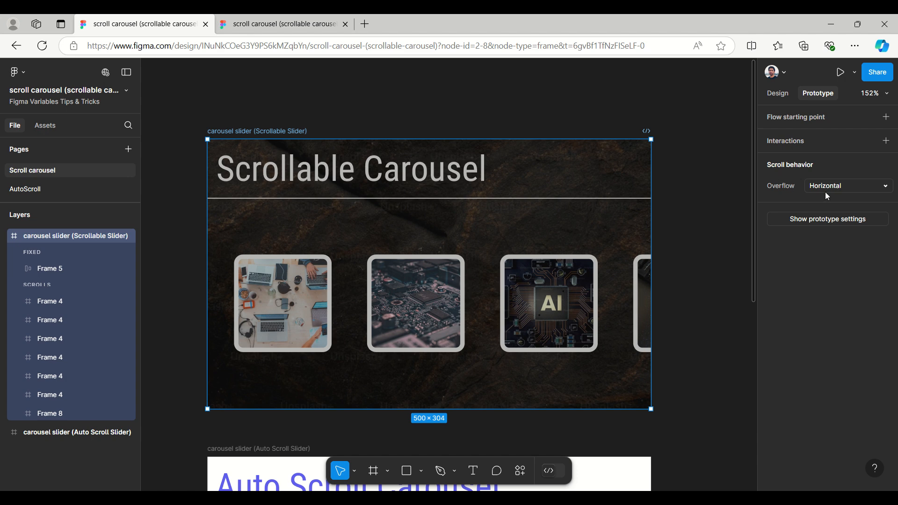
{"action": "left_click", "coordinate": [537, 179]}
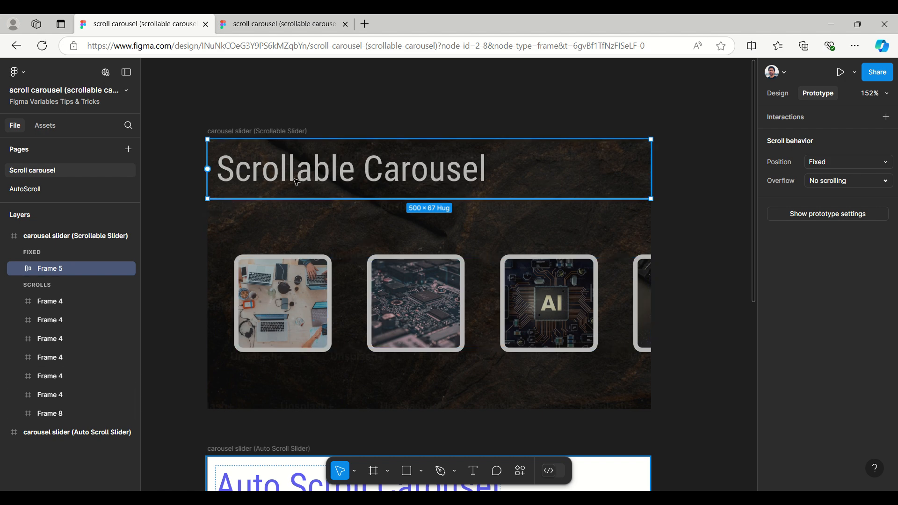
Step: Replay the prototype by swiping the Scrollable Carousel both ways and viewing the Auto Scroll Carousel, then return to the design file
{"action": "left_click", "coordinate": [283, 21]}
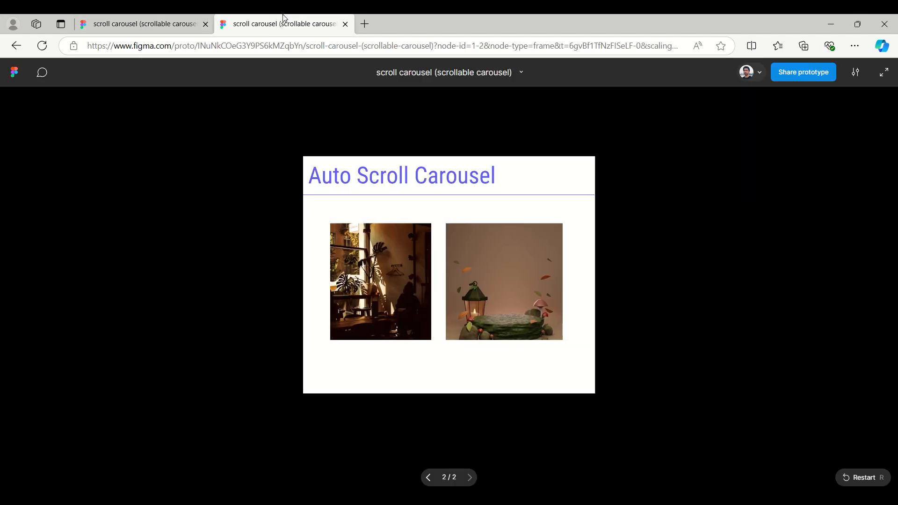
{"action": "left_click", "coordinate": [430, 478]}
{"action": "left_click_drag", "start_coordinate": [545, 308], "coordinate": [413, 307]}
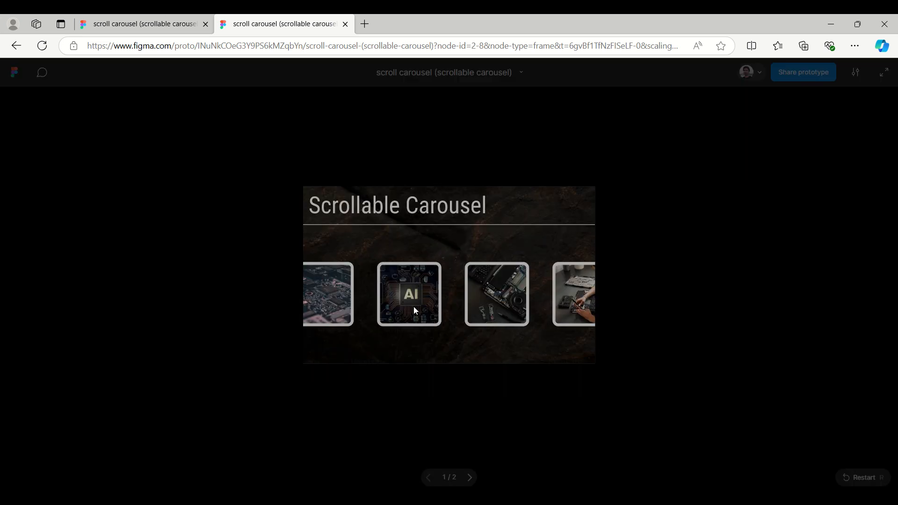
{"action": "left_click_drag", "start_coordinate": [494, 308], "coordinate": [441, 302]}
{"action": "left_click_drag", "start_coordinate": [368, 304], "coordinate": [291, 296]}
{"action": "left_click_drag", "start_coordinate": [431, 299], "coordinate": [727, 294]}
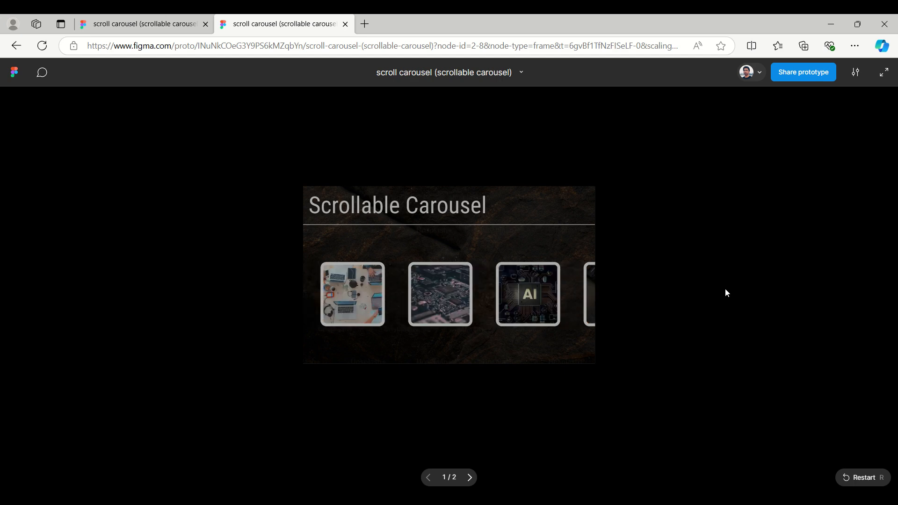
{"action": "left_click", "coordinate": [469, 478]}
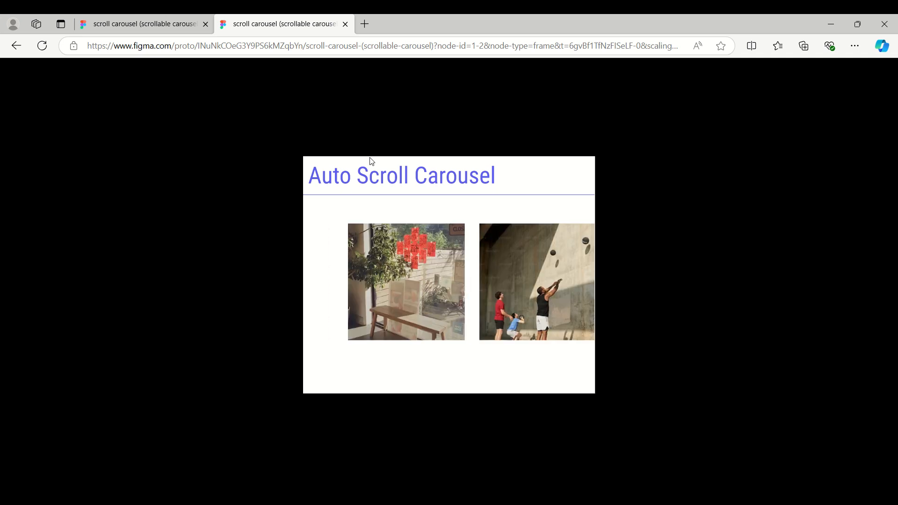
{"action": "left_click", "coordinate": [107, 25]}
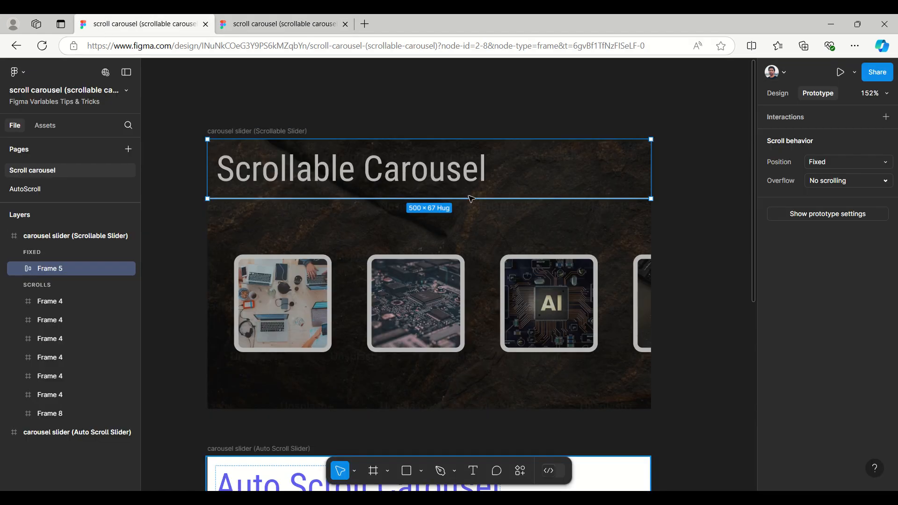